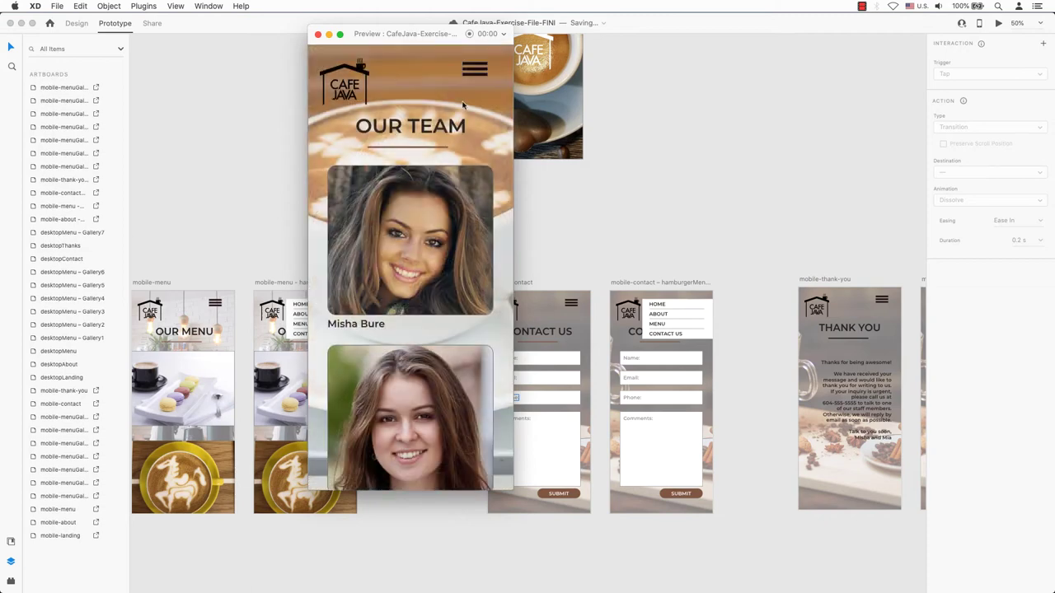
- In the preview, test the hamburger menu's Home, About, Menu and Contact Us links
click(469, 73)
click(406, 76)
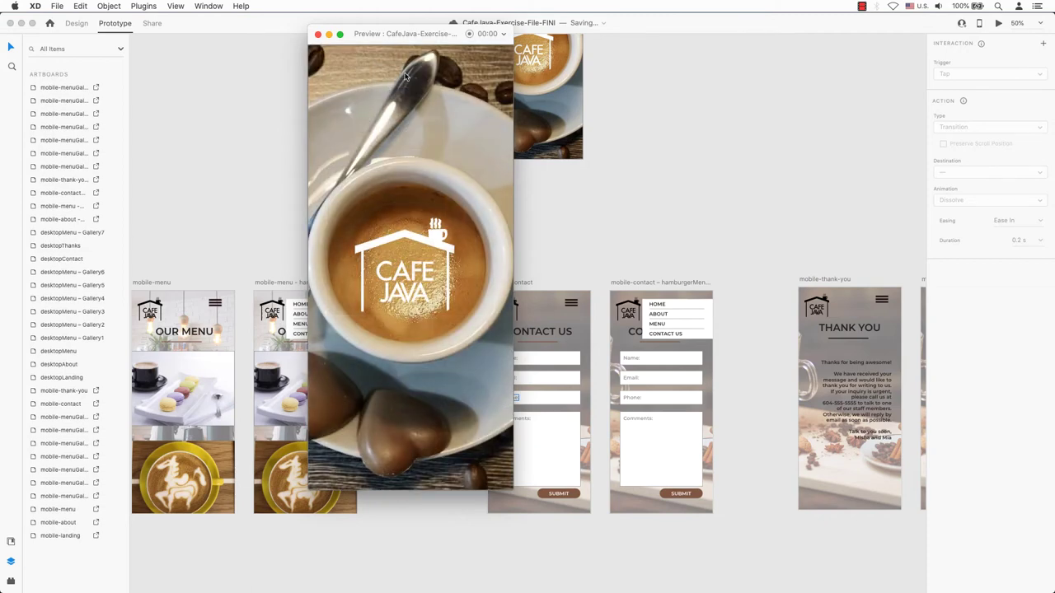
click(417, 284)
click(471, 76)
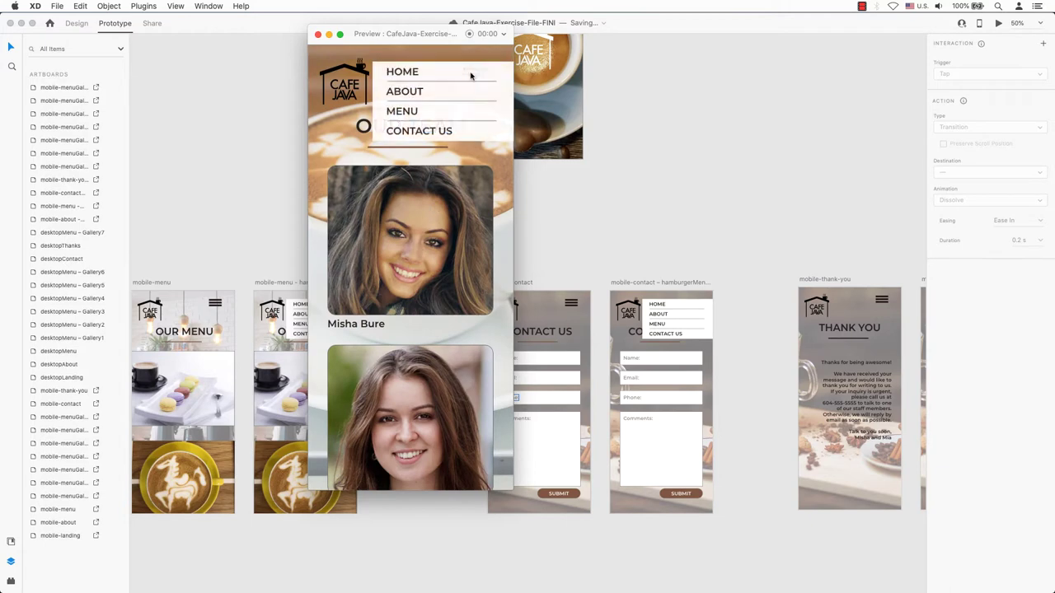
click(475, 74)
click(476, 75)
click(413, 115)
click(471, 76)
click(428, 132)
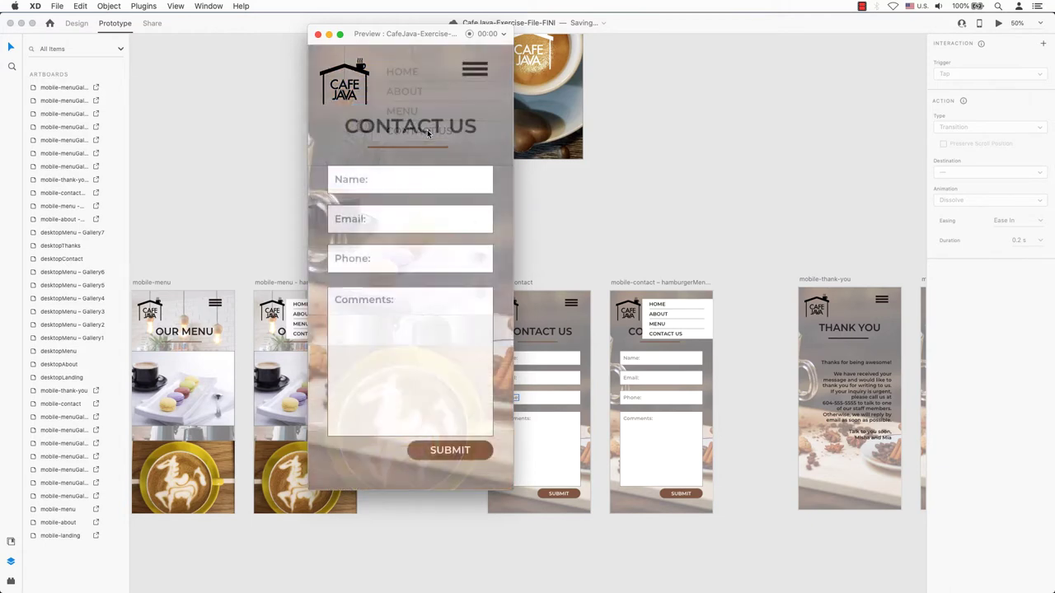
click(344, 83)
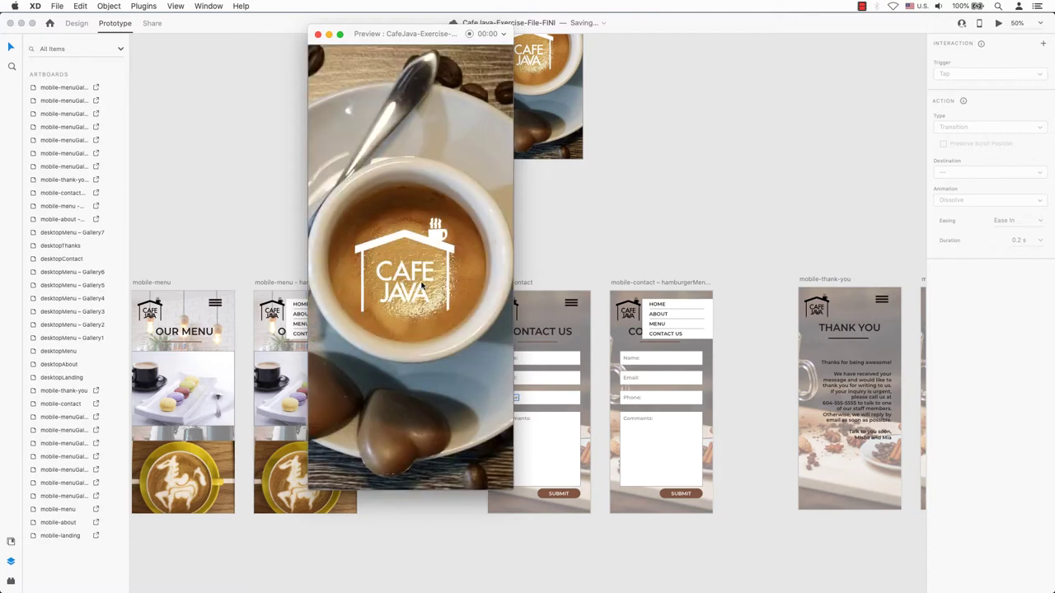
- Rerun About, Menu and Contact Us, submit the contact form, and open Thank You's menu
click(470, 73)
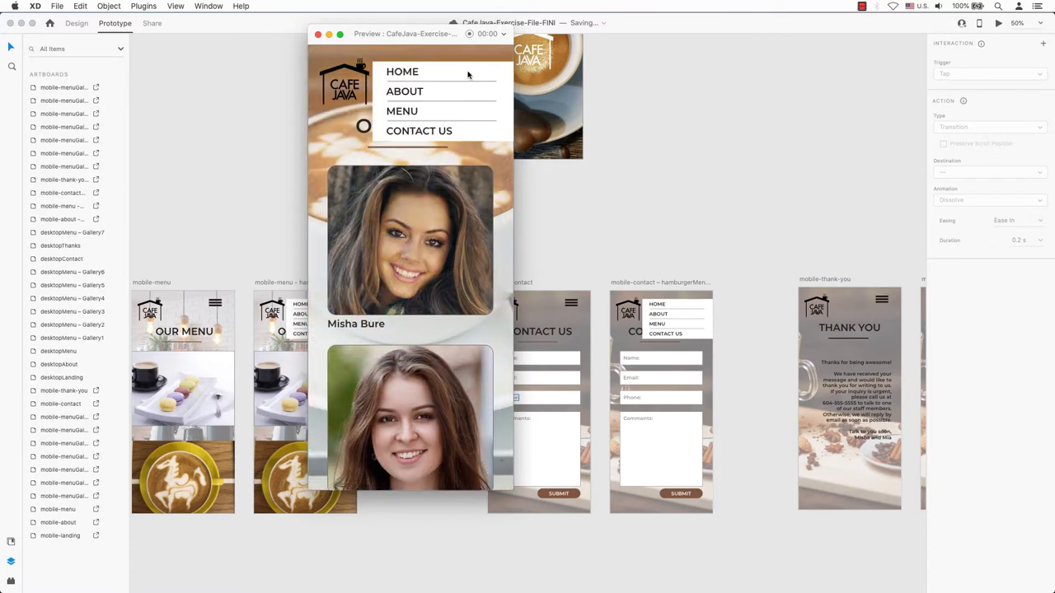
click(413, 93)
click(476, 72)
click(407, 112)
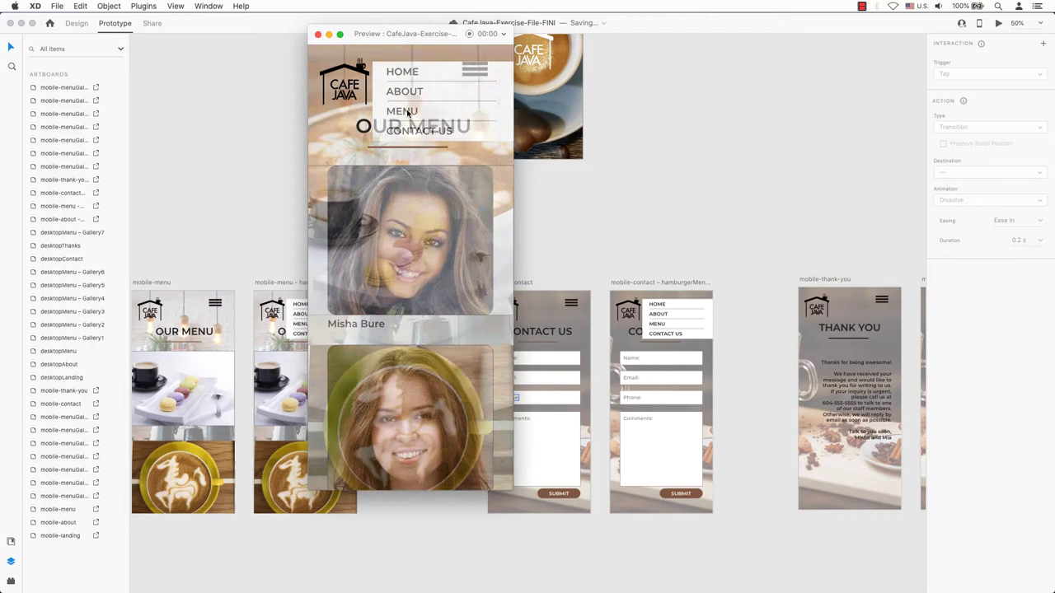
click(471, 73)
click(427, 133)
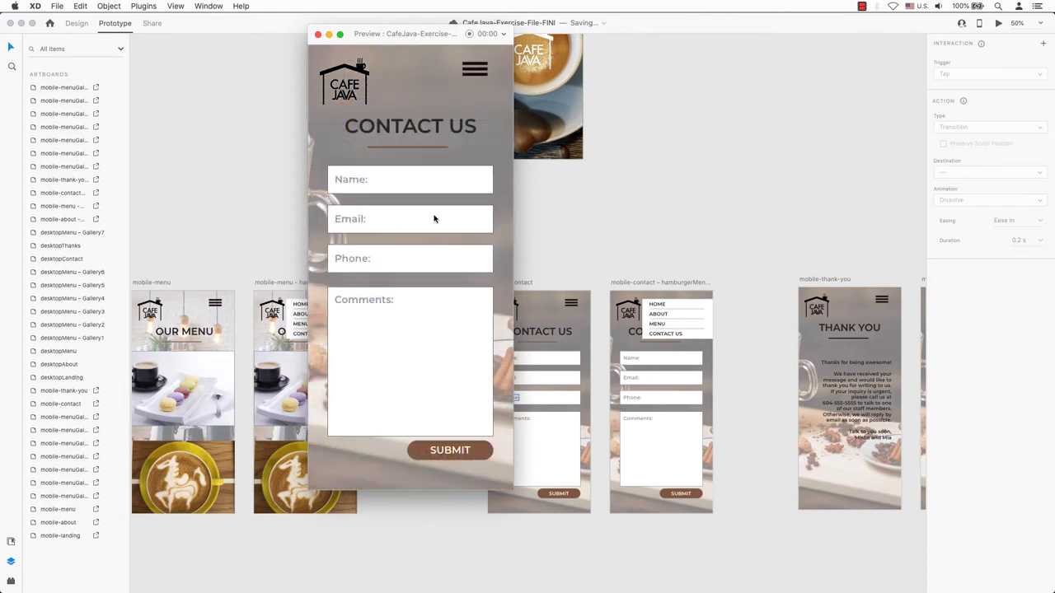
click(461, 455)
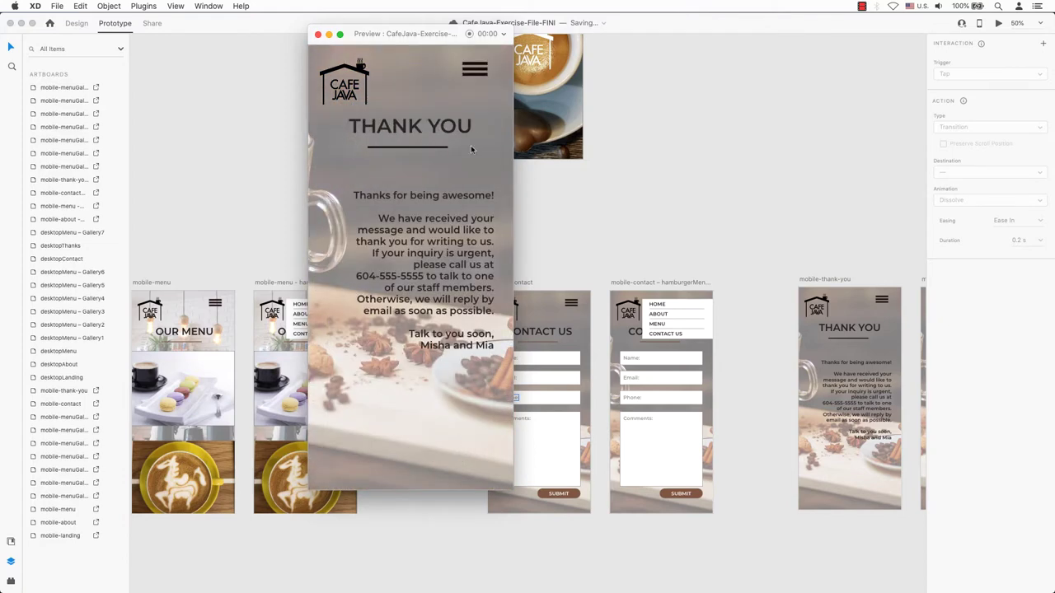
click(475, 72)
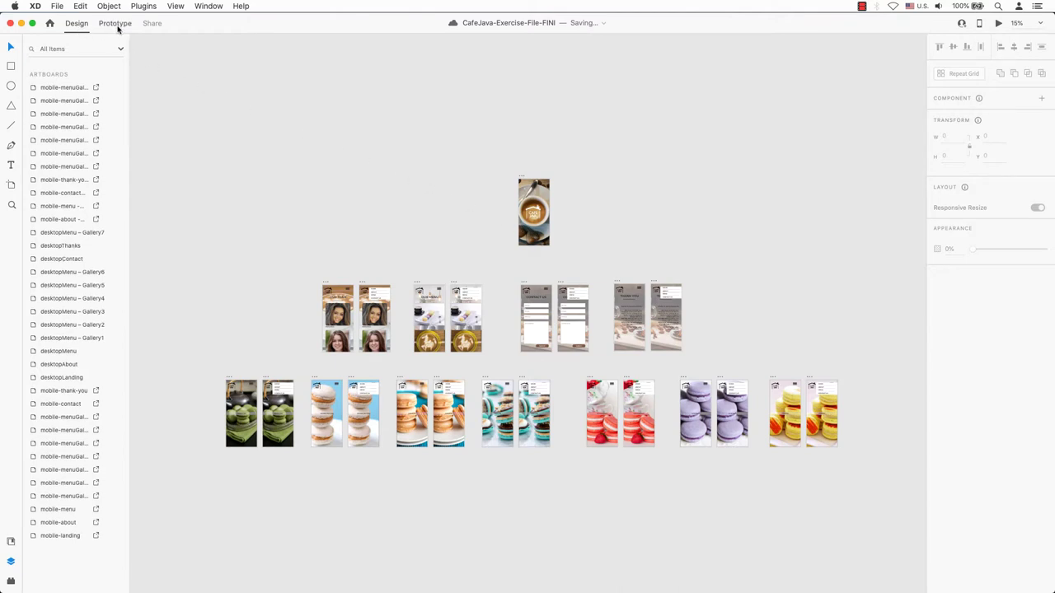
- Switch to Prototype mode and zoom to see every artboard
click(116, 24)
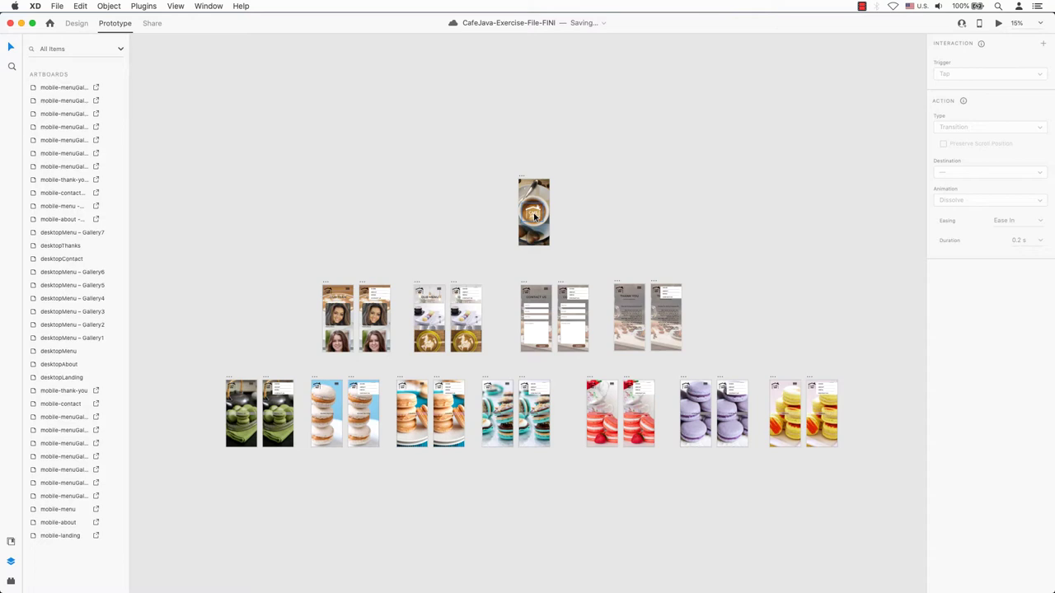
scroll(534, 216, up, 3)
- Zoom into mobile-landing, pick Mask Group 1 in the Layers panel, then zoom back out
key(z)
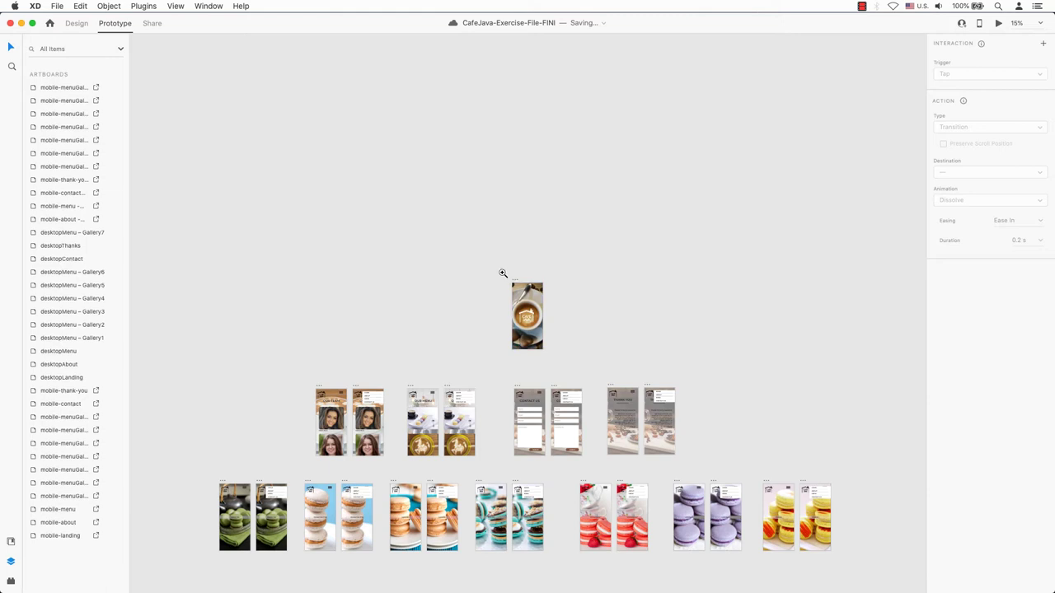
drag(500, 269, 556, 358)
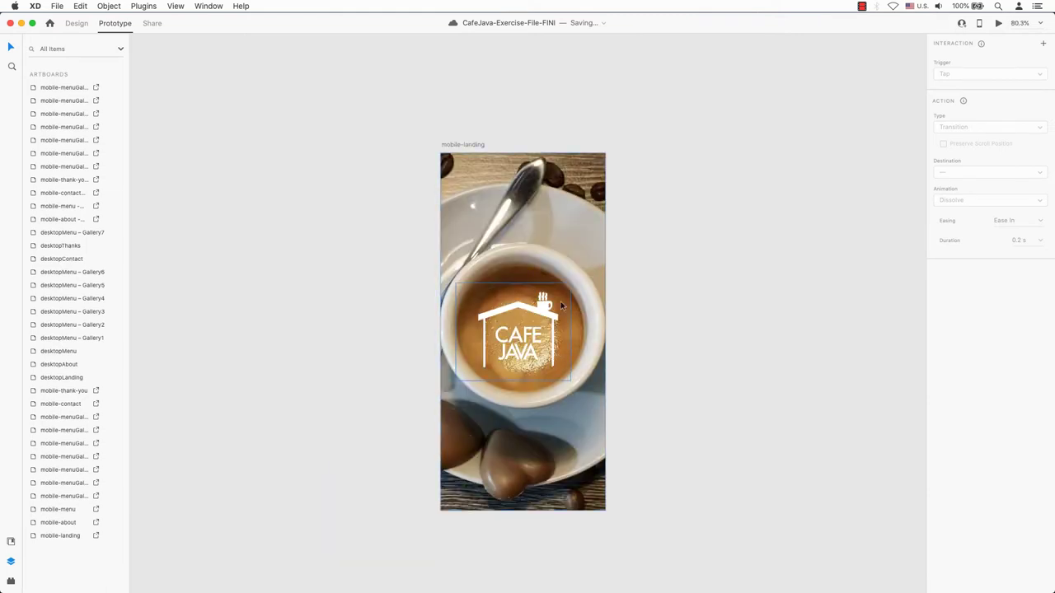
click(563, 272)
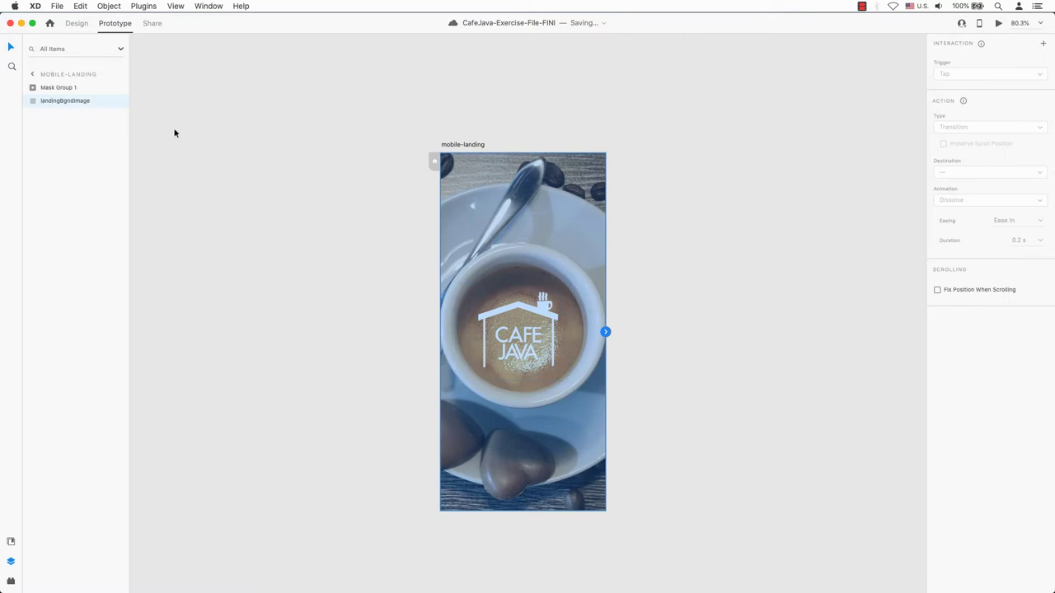
click(61, 88)
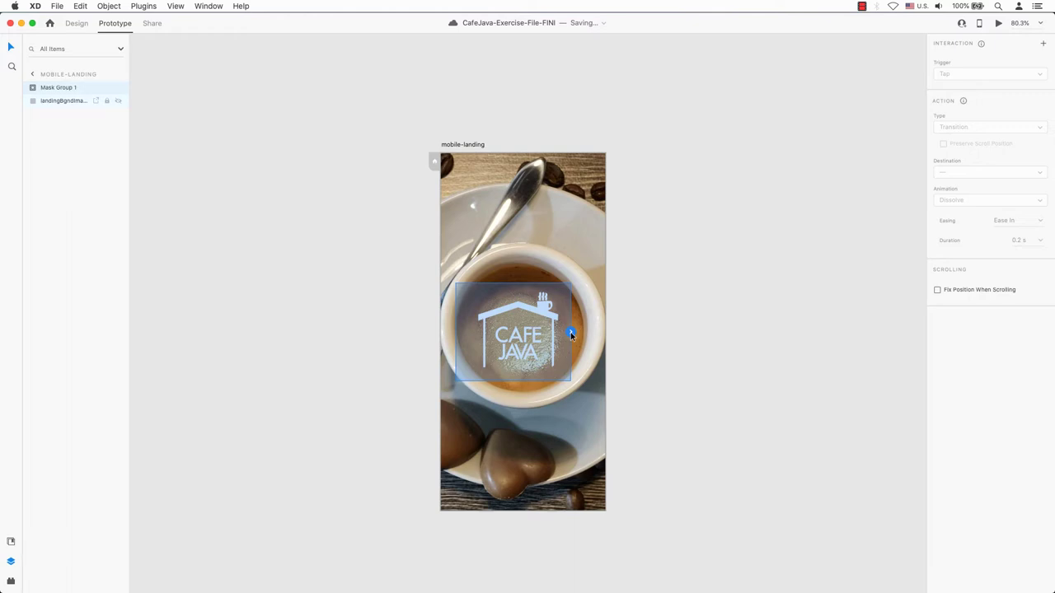
drag(647, 382, 674, 268)
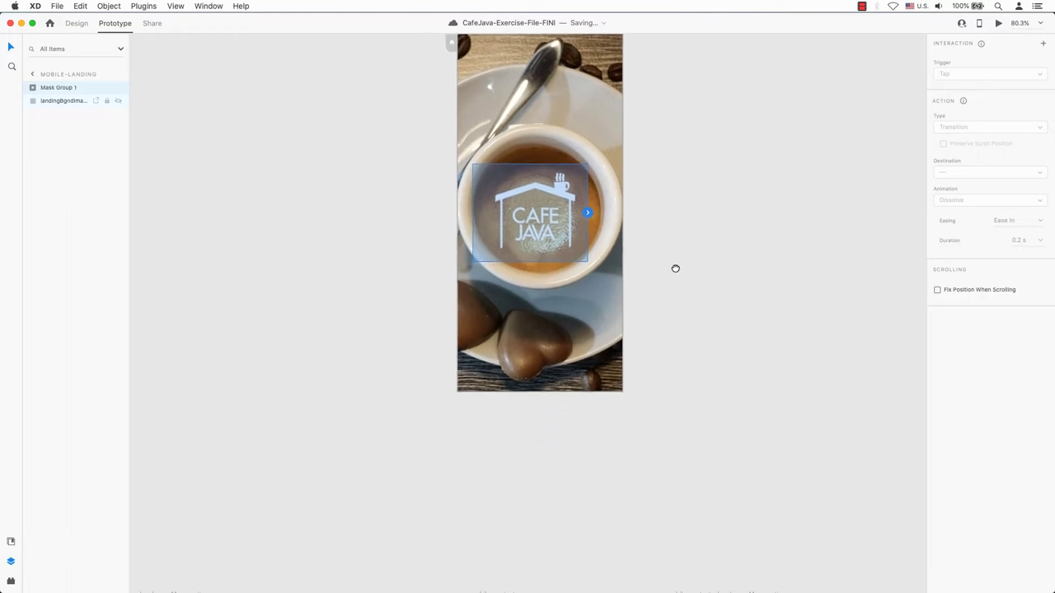
key(super+minus)
key(super+minus)
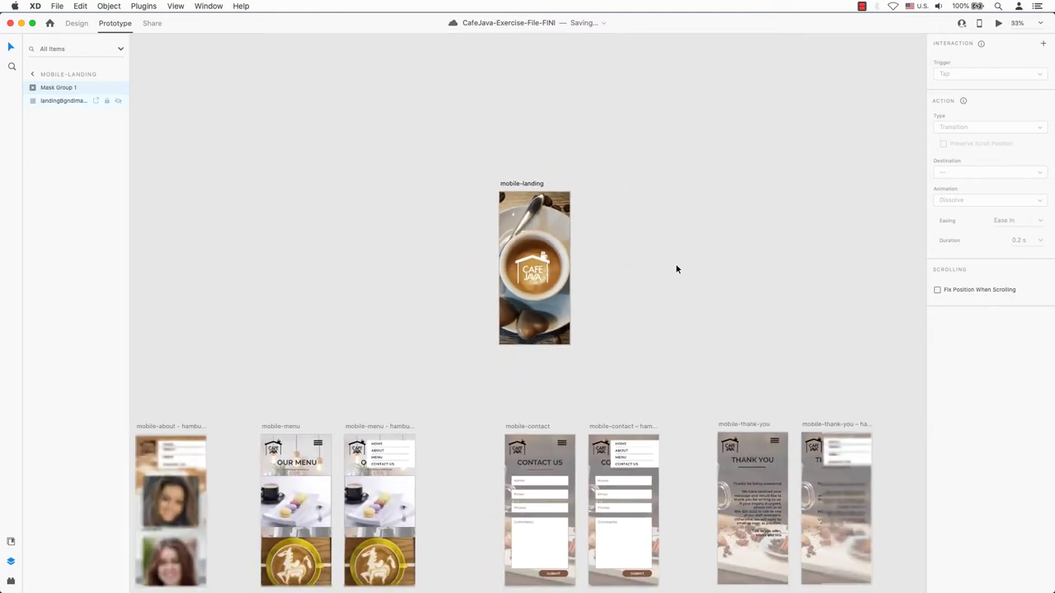
- Wire the Cafe Java logo to mobile-about with Tap, Dissolve, Ease Out, 0.3 s
drag(676, 266, 747, 280)
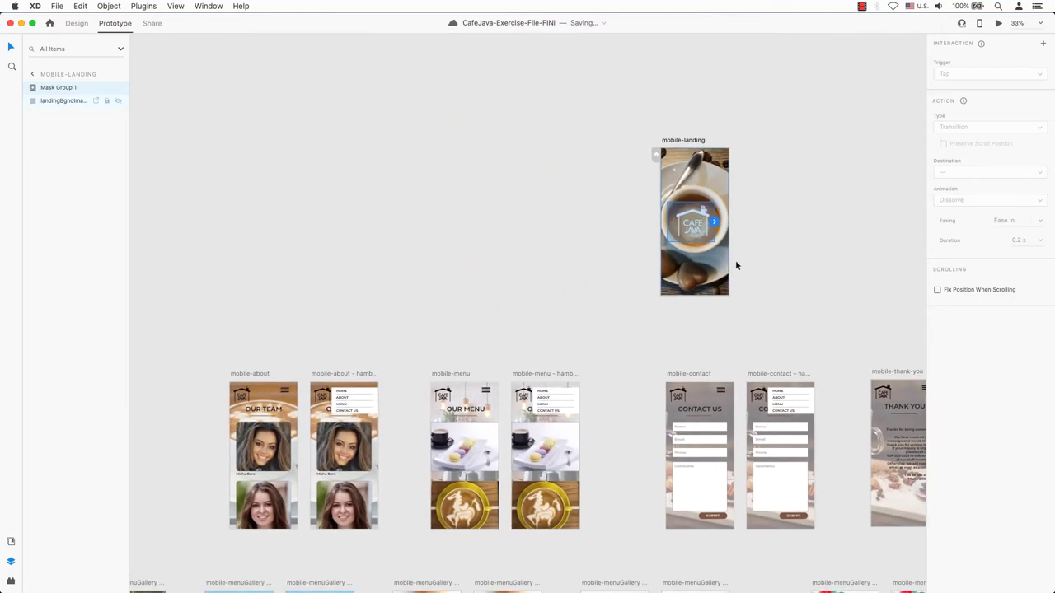
drag(714, 221, 284, 409)
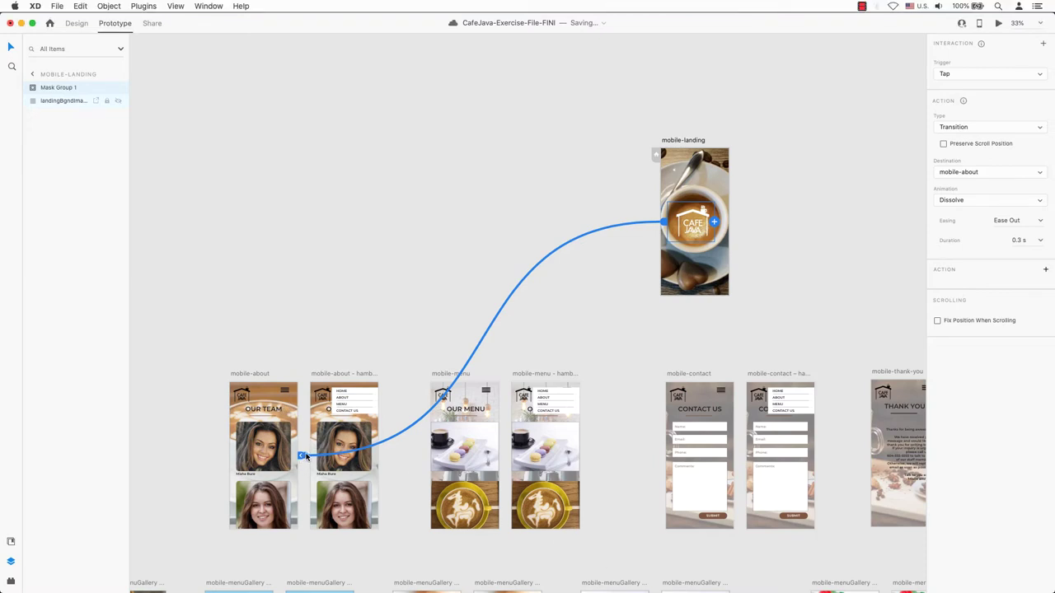
drag(303, 458, 328, 304)
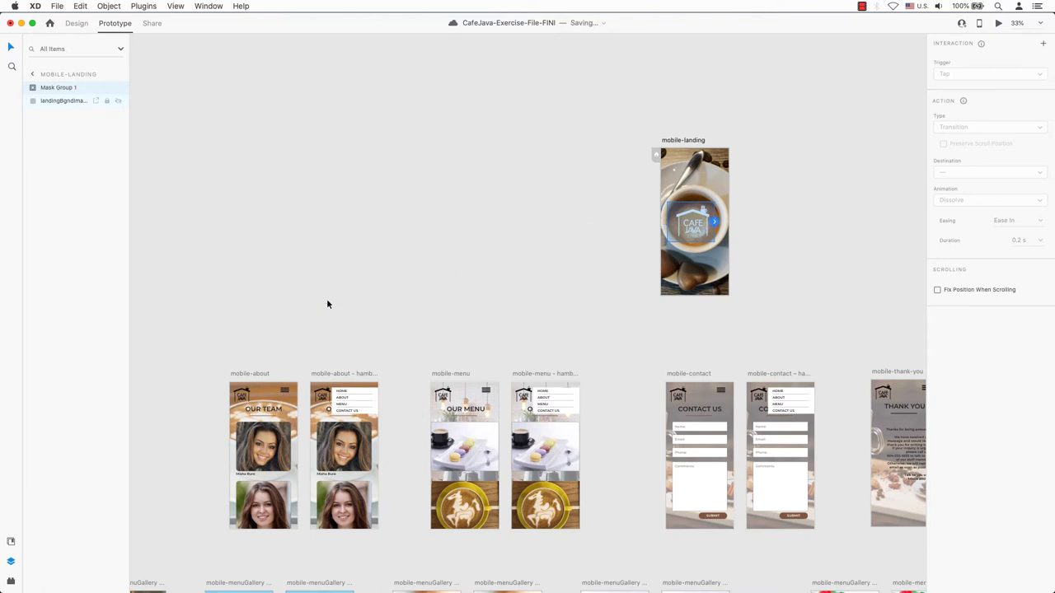
key(super+z)
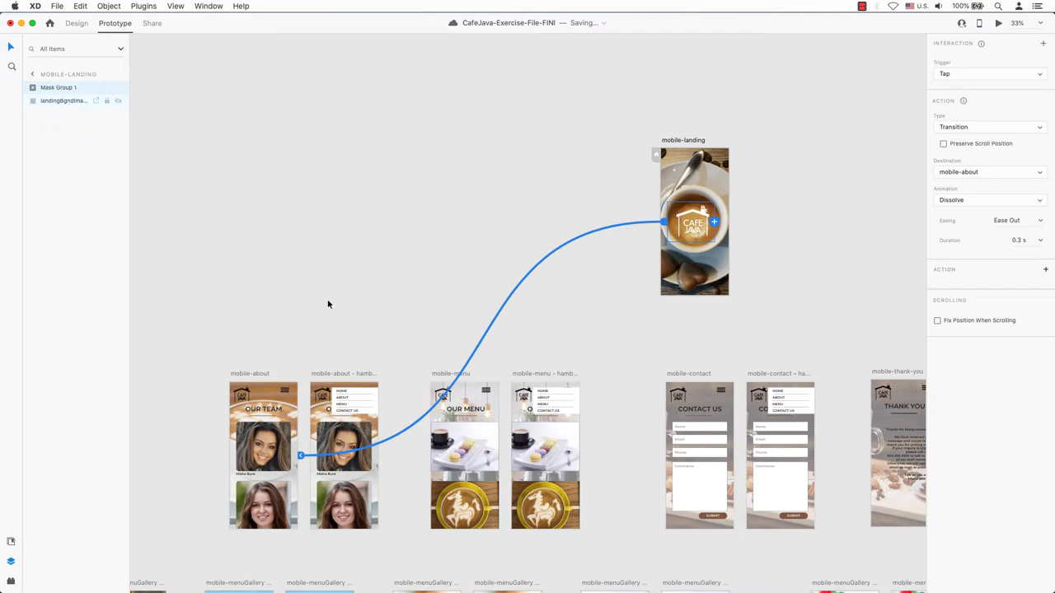
click(540, 236)
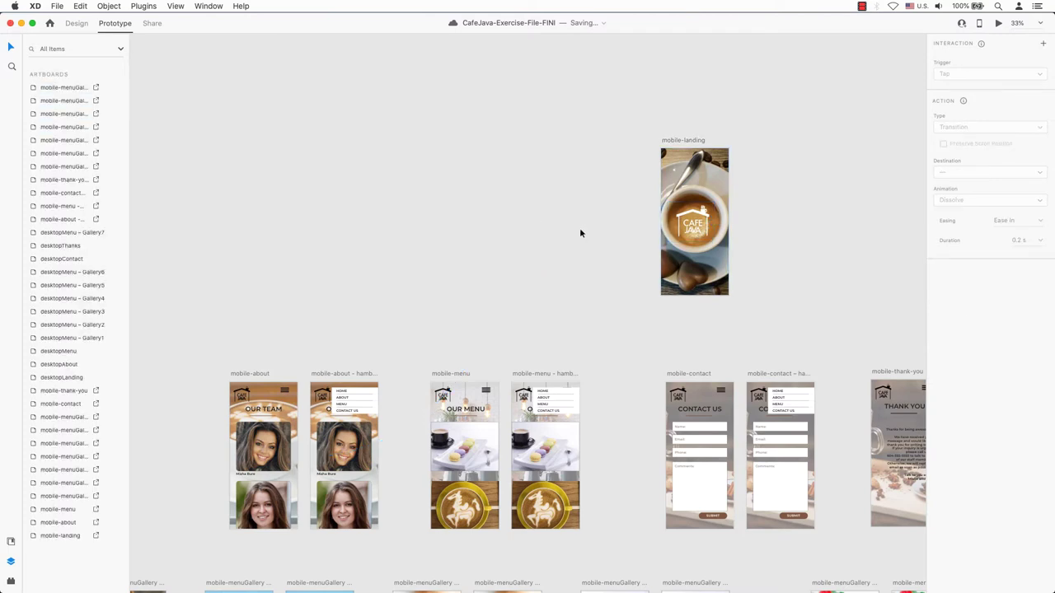
click(690, 225)
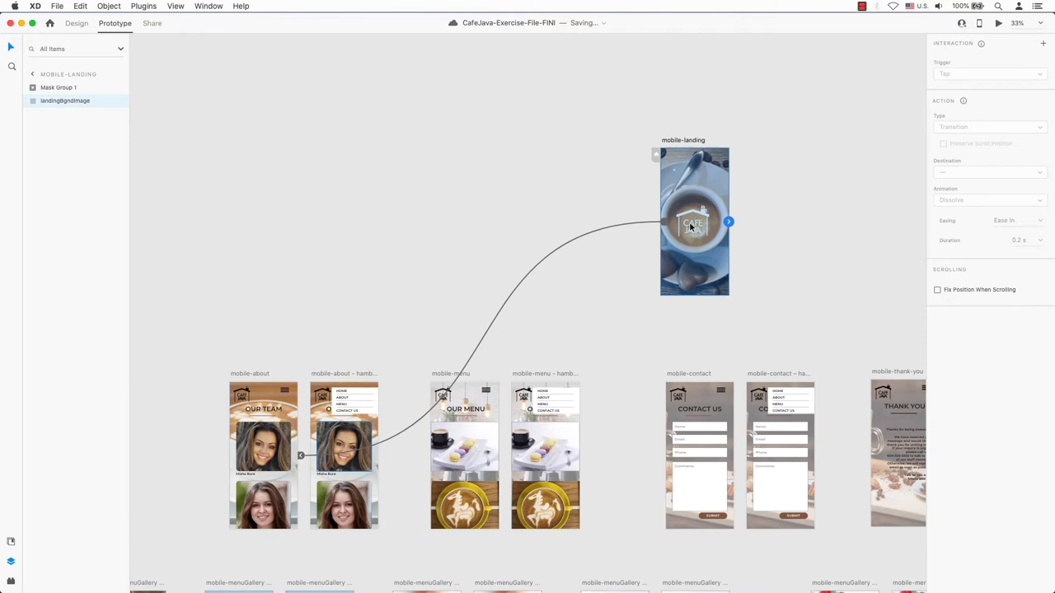
click(407, 434)
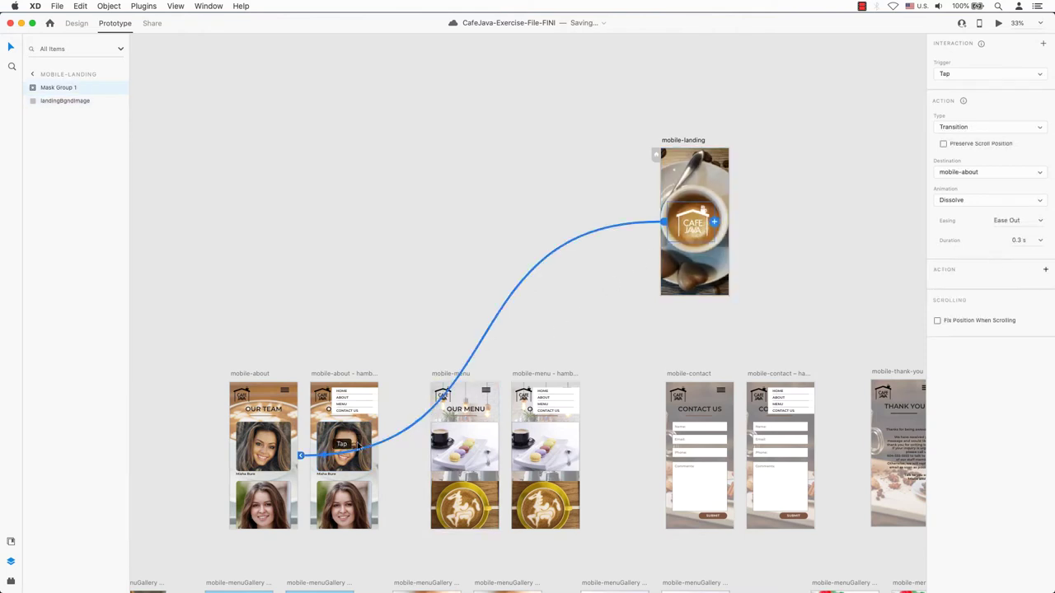
key(super+shift+2)
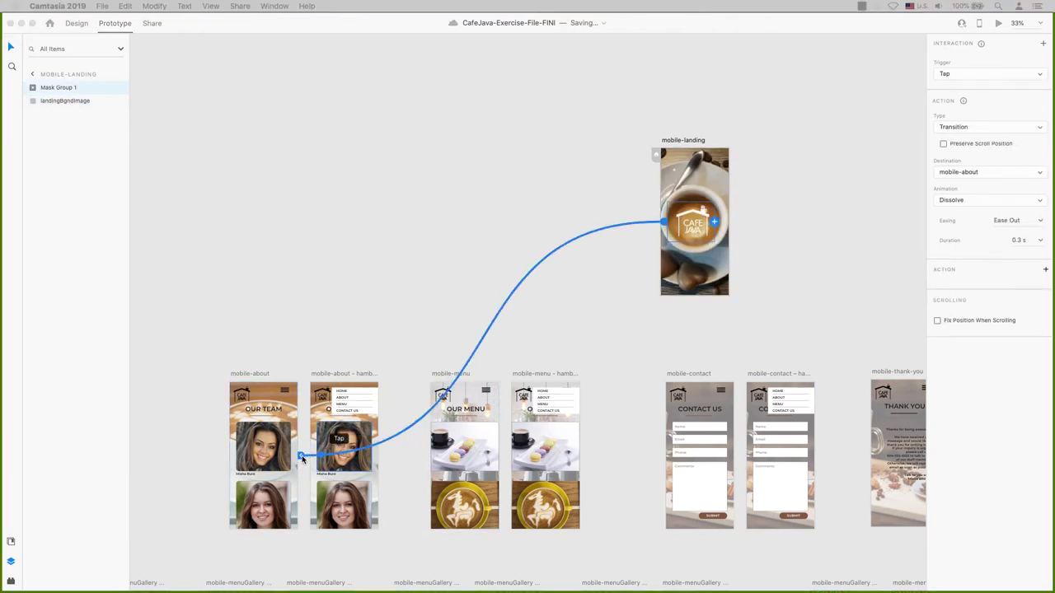
- Make mobile-landing the start screen of Flow 2 using its home marker
click(638, 147)
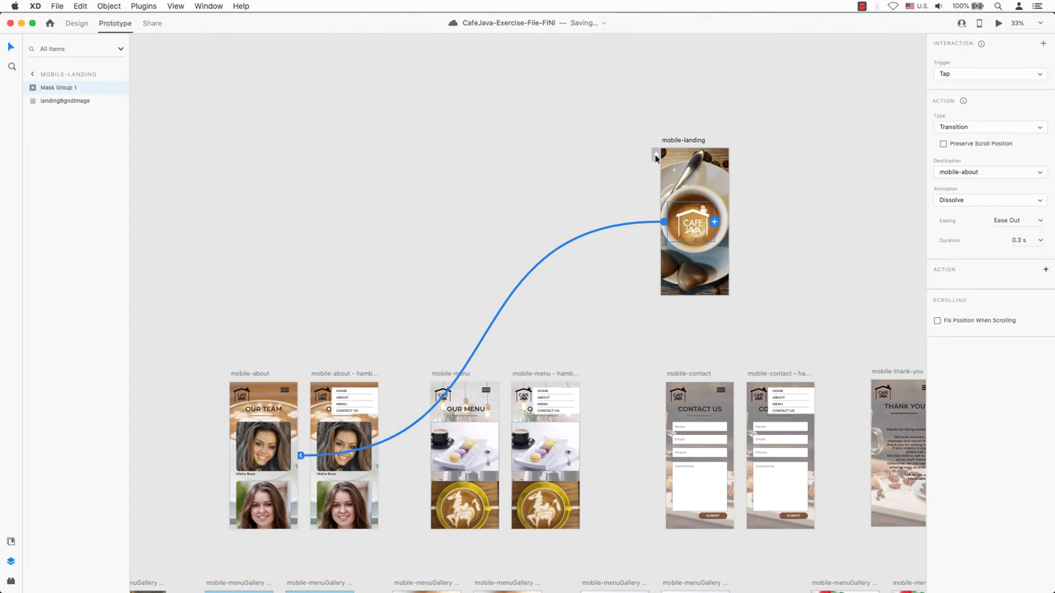
click(654, 153)
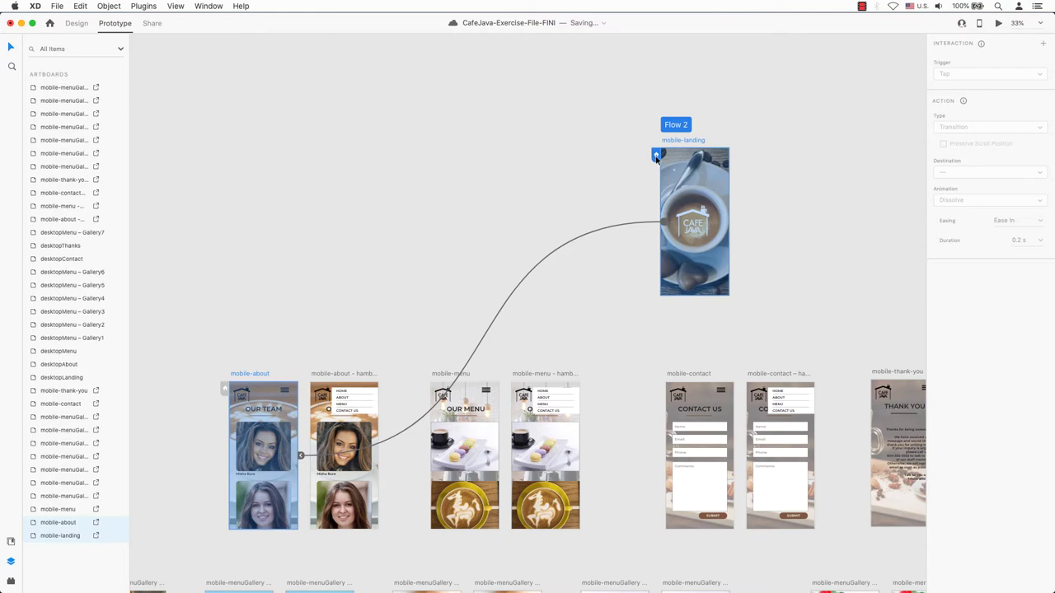
click(655, 156)
click(656, 156)
click(644, 139)
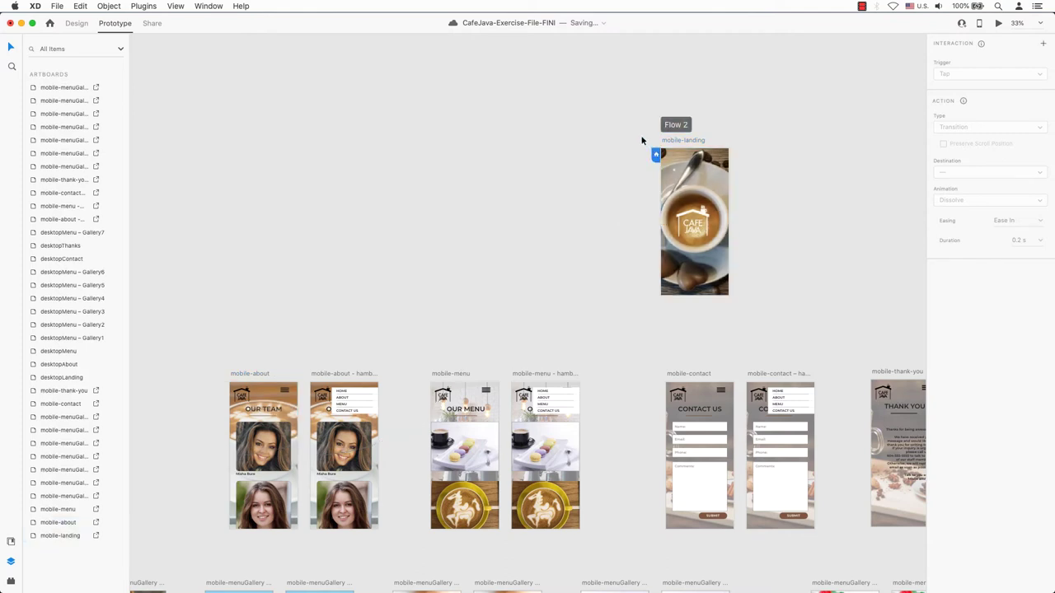
- Zoom into mobile-landing and select the artboard to show its flow
key(z)
drag(640, 136, 762, 219)
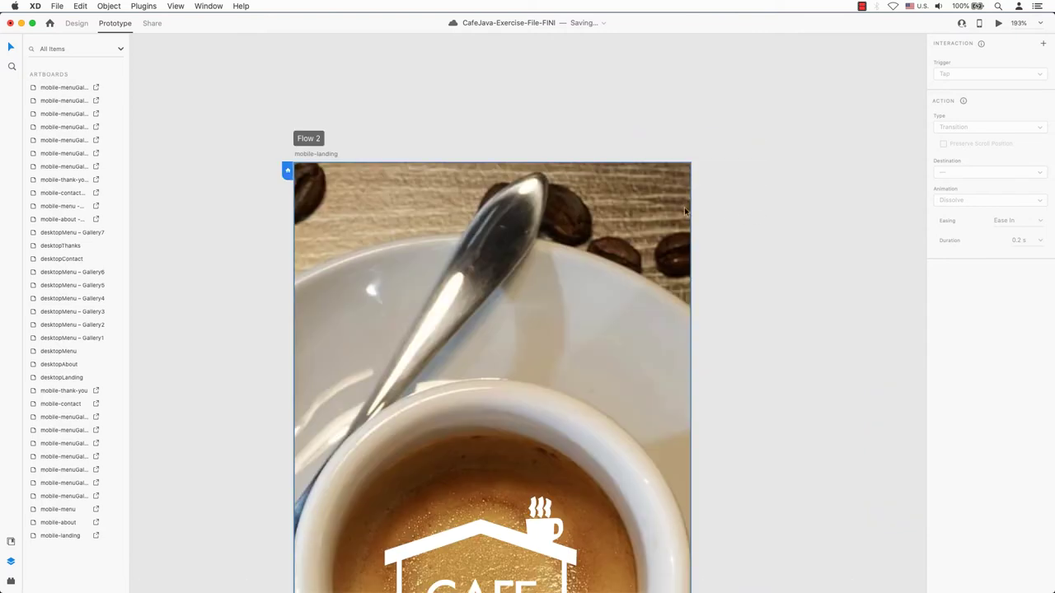
click(288, 174)
click(288, 174)
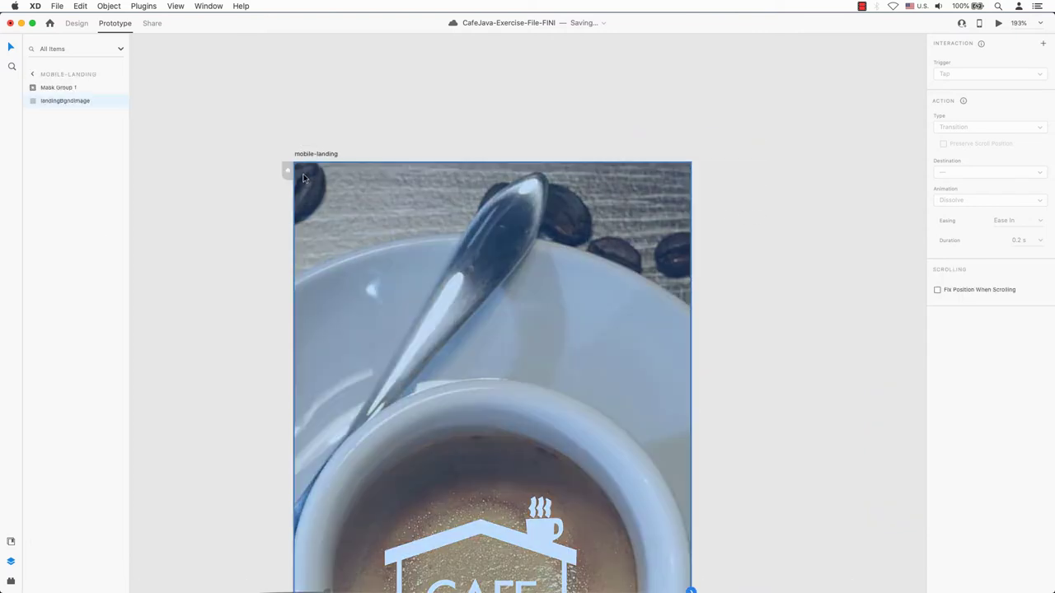
click(288, 174)
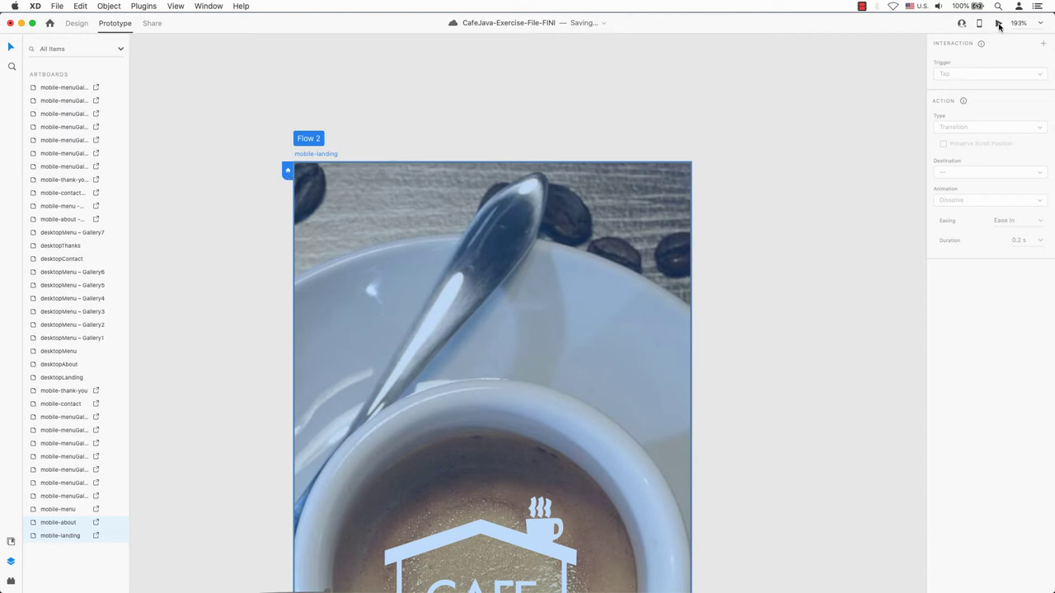
- Run Desktop Preview and tap the Cafe Java splash repeatedly to reach the Our Team page
click(998, 24)
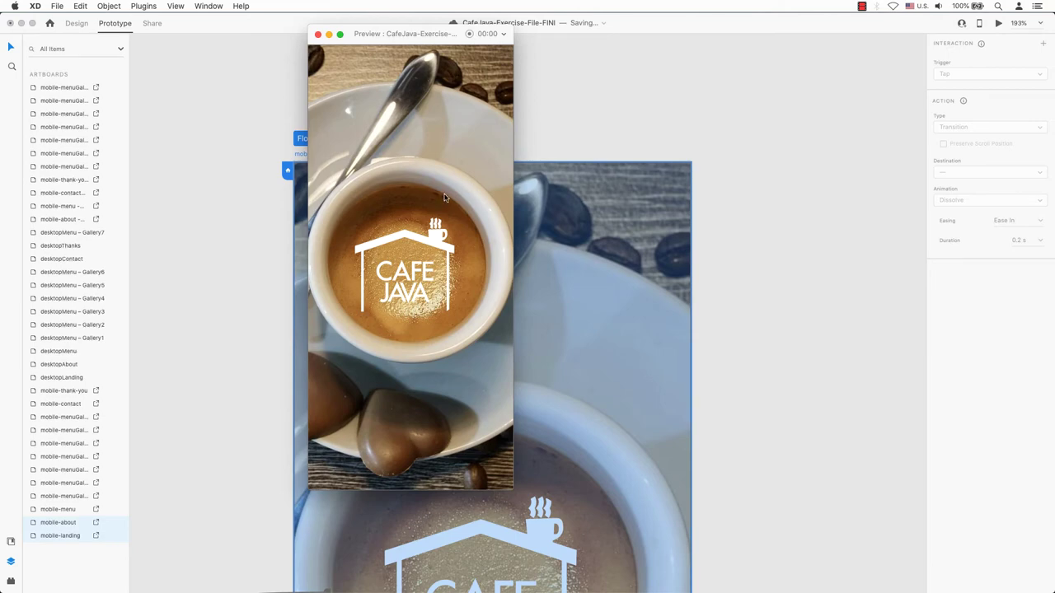
click(407, 280)
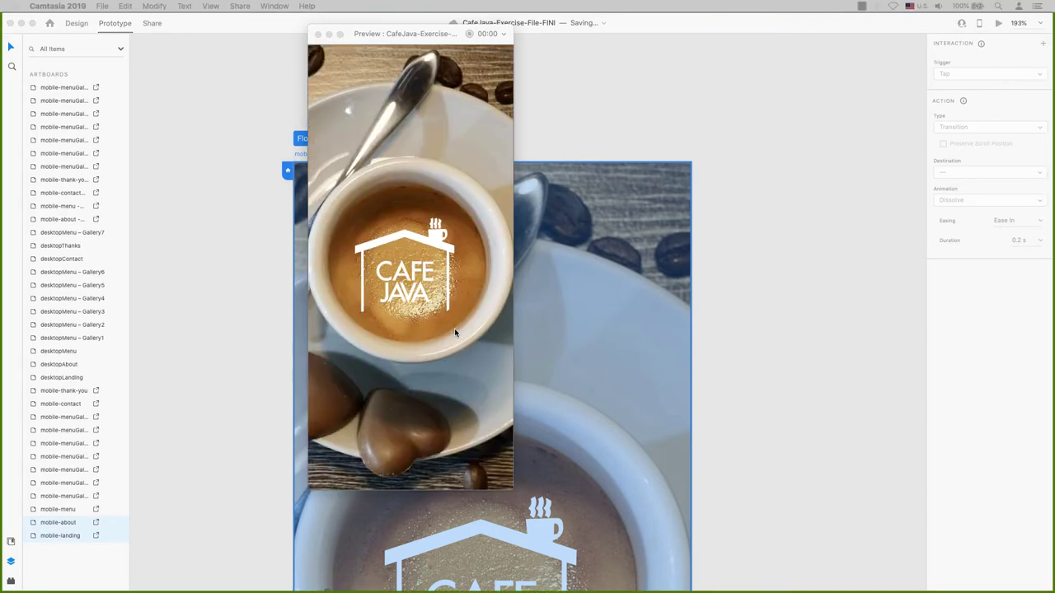
click(477, 156)
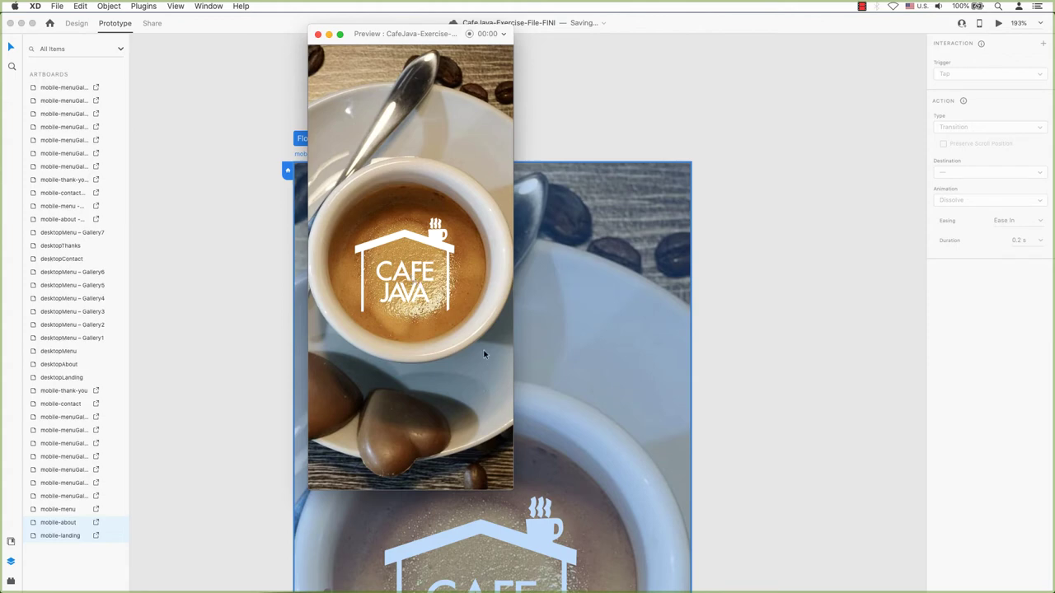
click(440, 272)
click(440, 272)
click(440, 272)
click(440, 272)
click(440, 272)
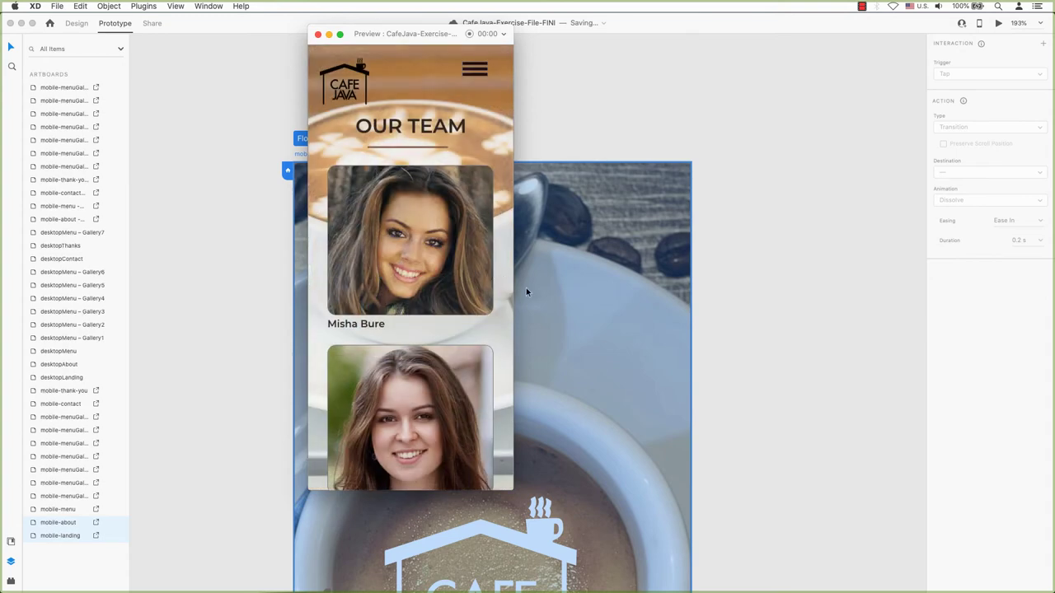
click(558, 311)
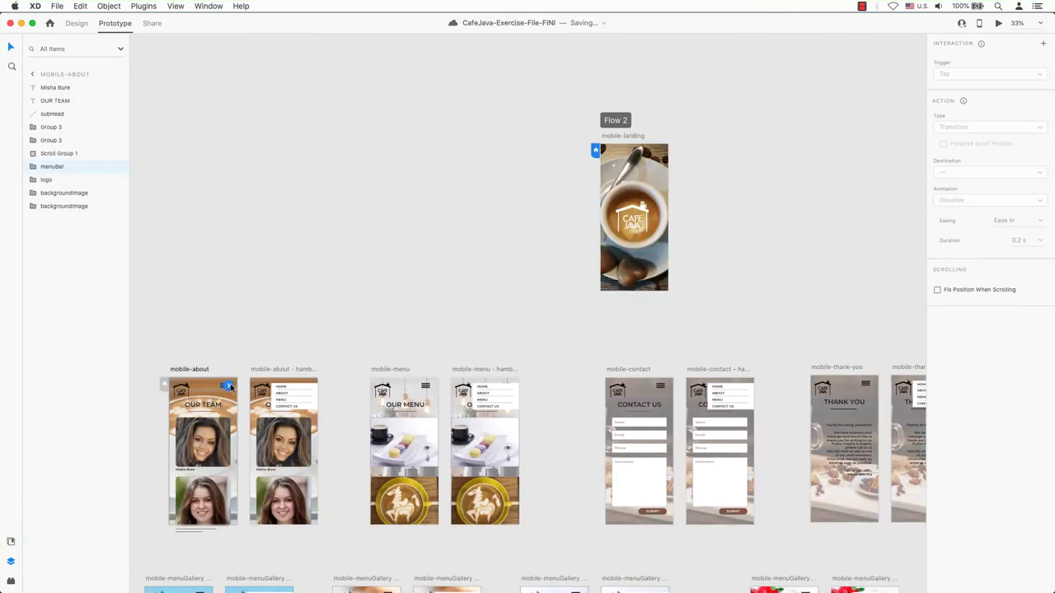
- Link mobile-about's menu bar to its hamburger artboard and add a Tap interaction to the home item
drag(232, 385, 290, 399)
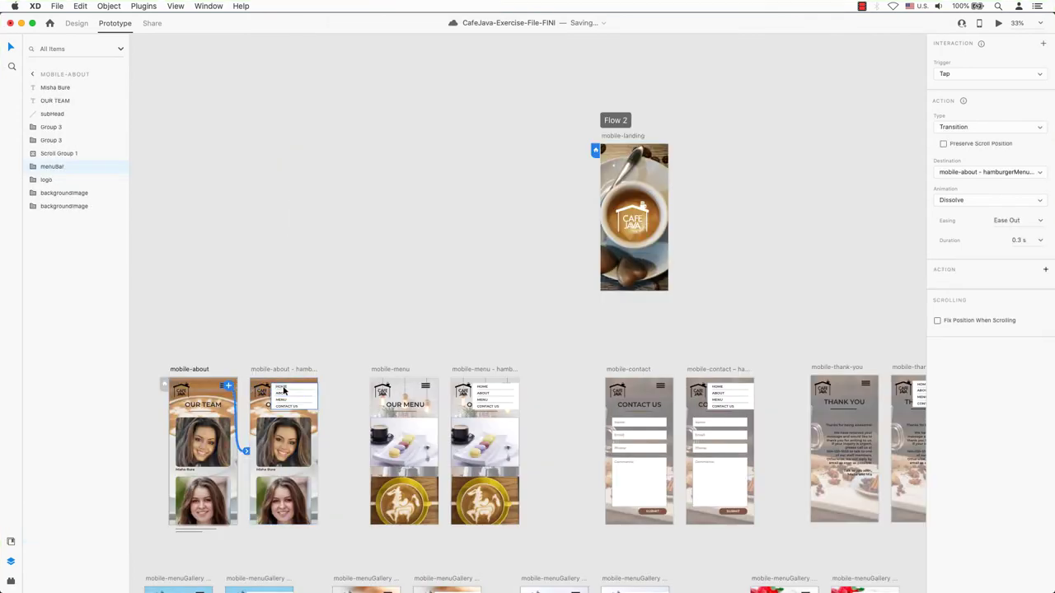
click(283, 390)
double_click(285, 390)
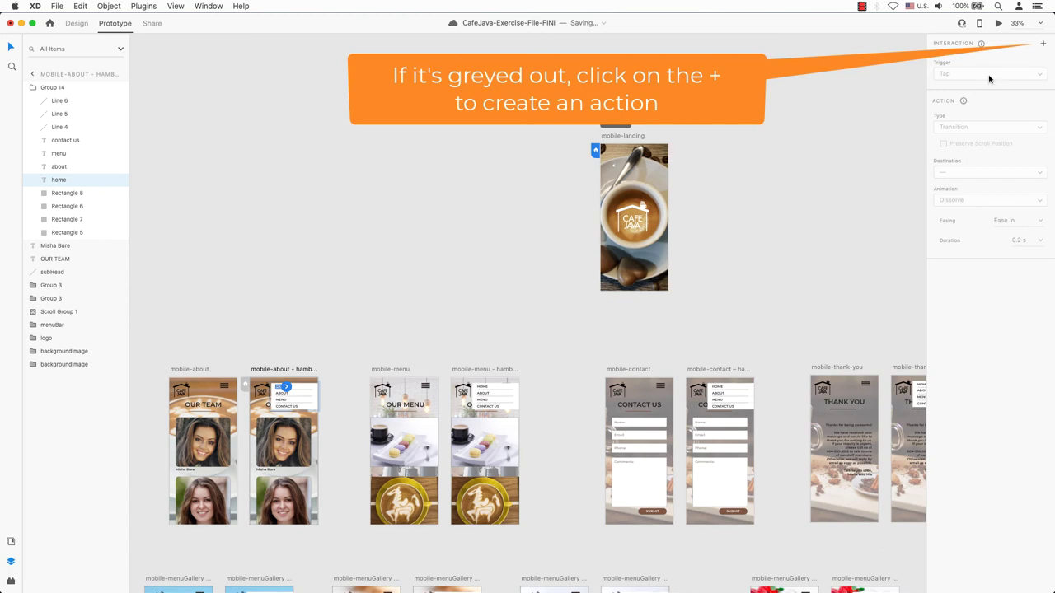
click(1042, 43)
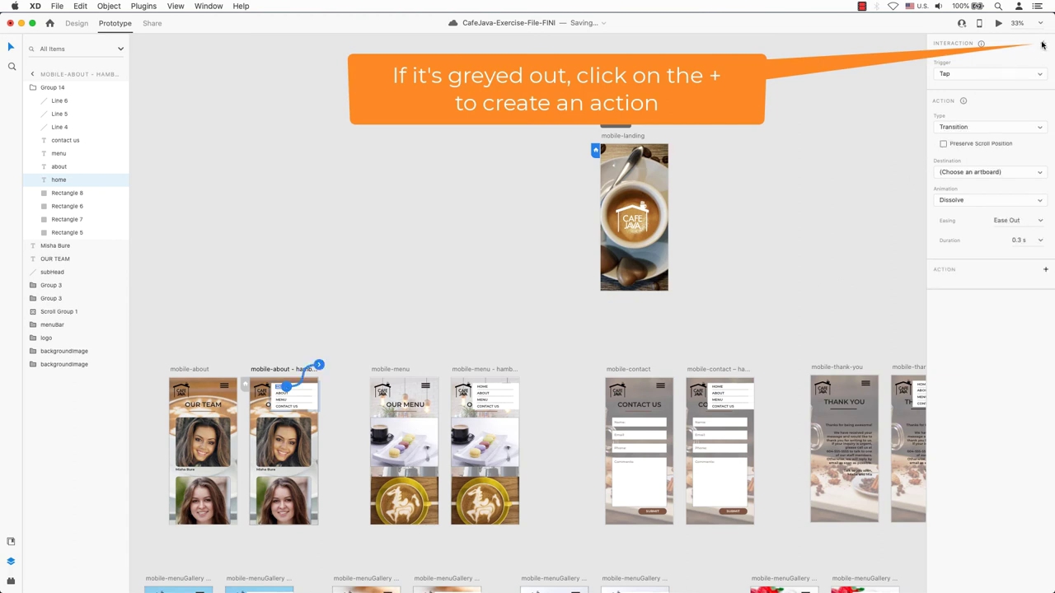
click(991, 173)
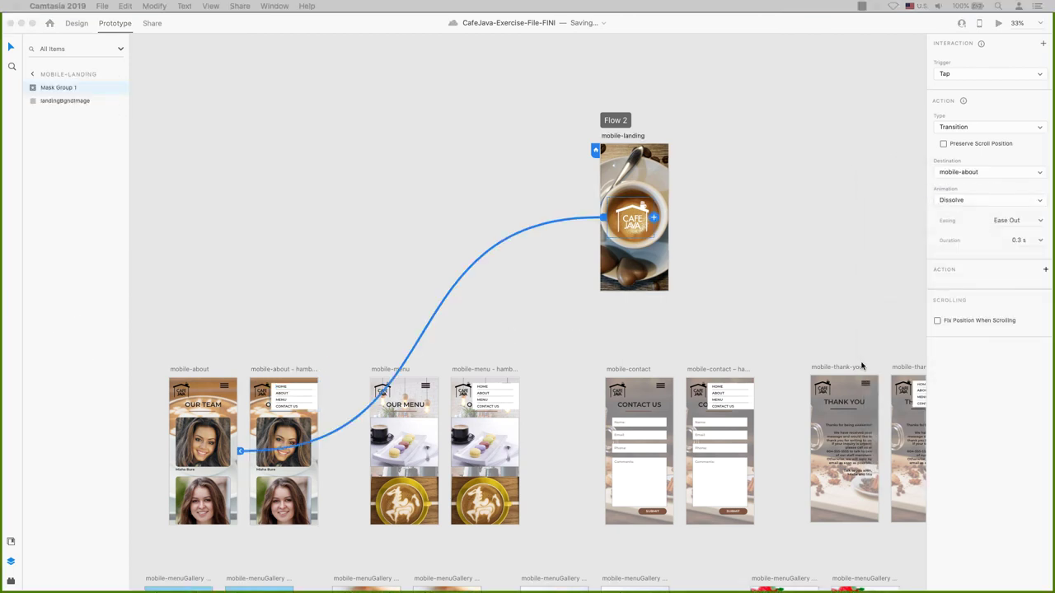
click(992, 130)
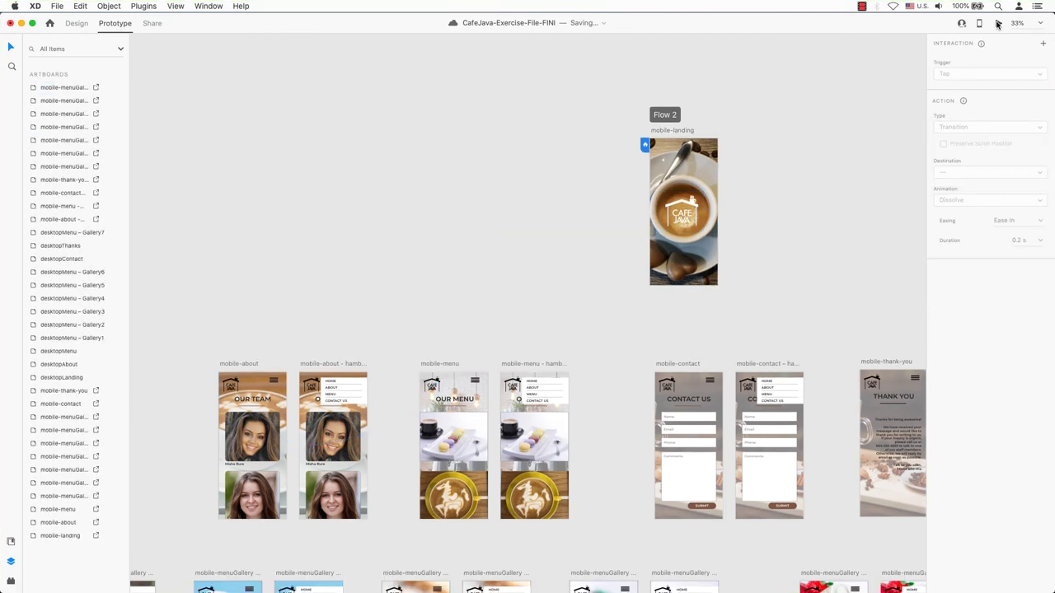
- Preview the prototype, tapping the logo to the about page and opening the hamburger dropdown
click(996, 24)
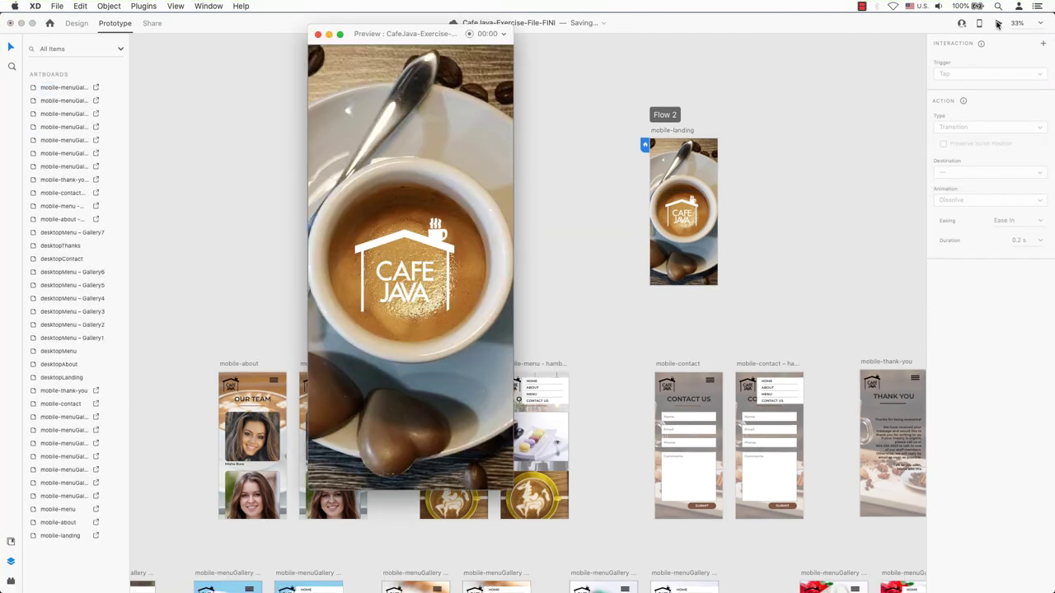
click(419, 272)
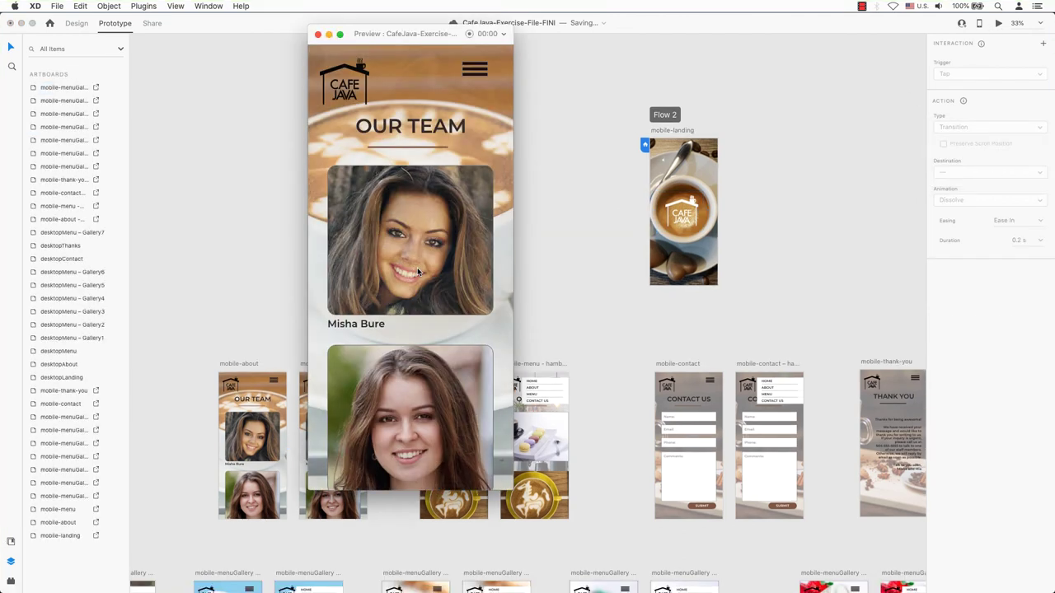
click(475, 71)
- Link the about-hamburger dropdown's home item to mobile-landing and its menu item to mobile-menu
click(272, 395)
scroll(479, 247, right, 2)
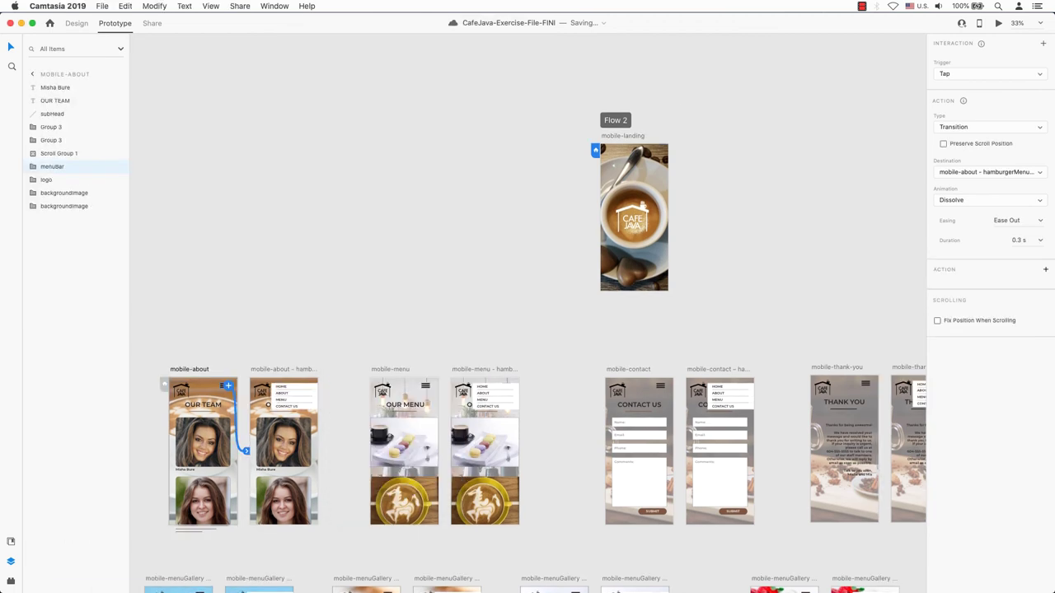
double_click(280, 393)
drag(287, 393, 633, 218)
click(280, 399)
drag(290, 400, 404, 445)
click(261, 393)
click(280, 394)
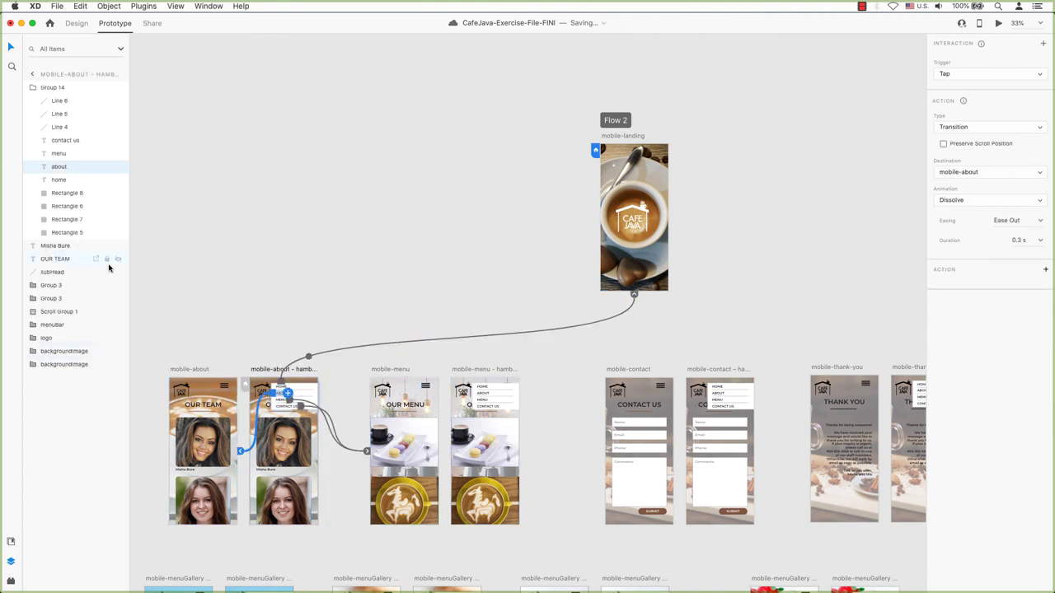
- Wire the contact page's menu bar to the mobile-contact-hamburger artboard
click(262, 392)
click(412, 392)
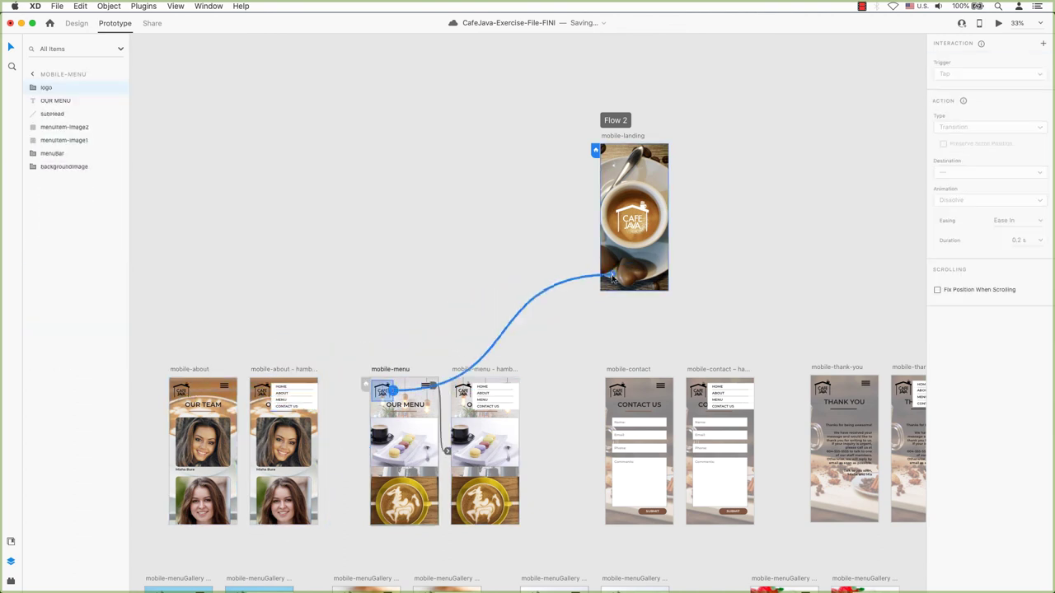
click(463, 387)
click(490, 395)
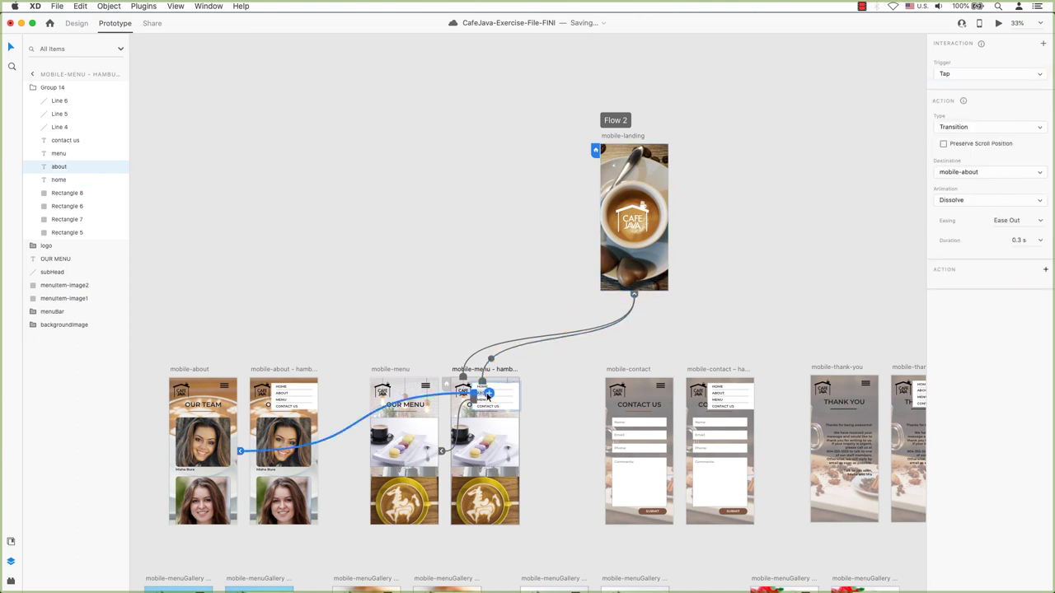
click(618, 387)
click(662, 390)
drag(662, 390, 721, 445)
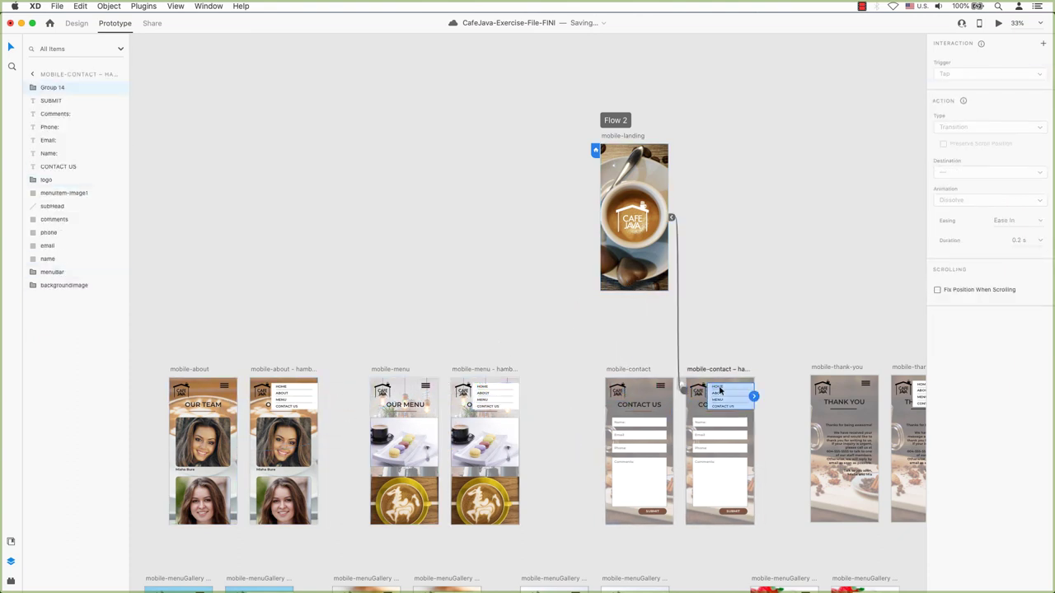
- Link a contact-hamburger dropdown item to its page and SUBMIT to mobile-thank-you
click(722, 399)
drag(751, 400, 435, 435)
click(651, 511)
drag(664, 511, 840, 449)
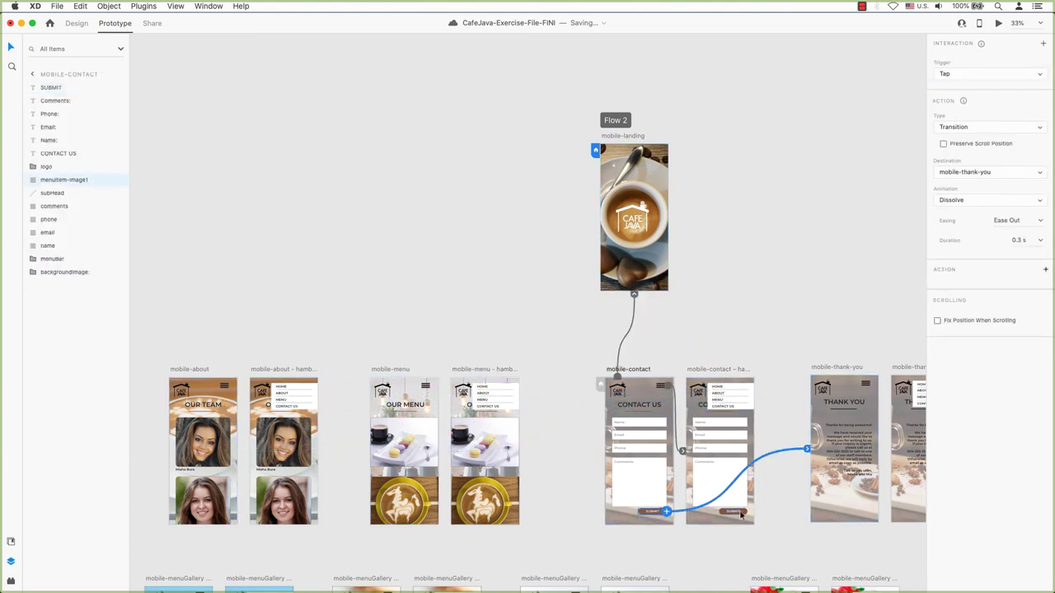
- Link a thank-you page element to mobile-landing and the Contact Us item to mobile-contact
scroll(742, 330, right, 5)
drag(606, 389, 421, 247)
click(691, 394)
double_click(690, 394)
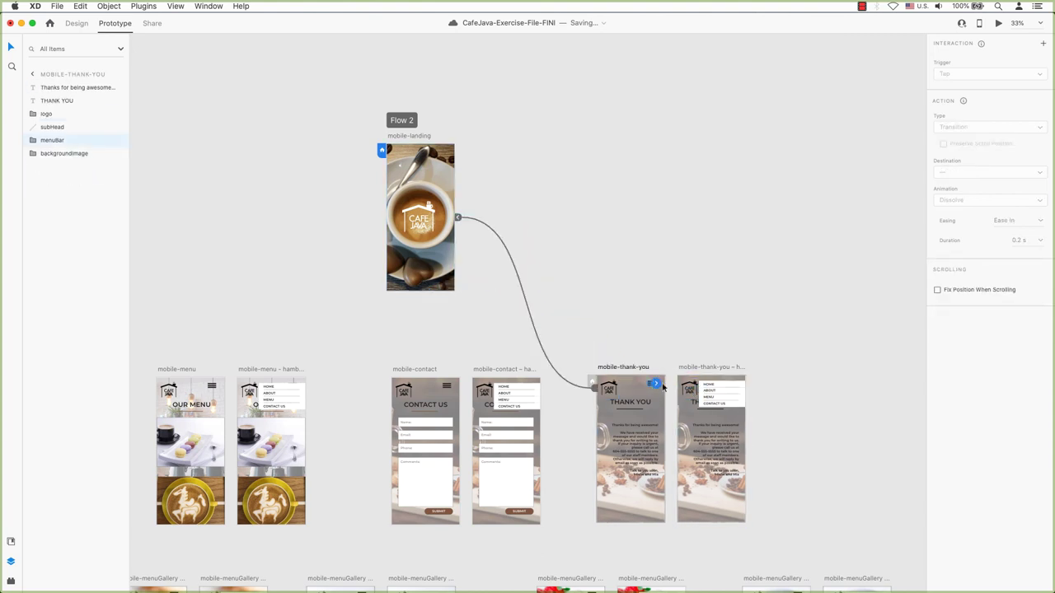
scroll(783, 394, left, 4)
click(876, 394)
click(876, 396)
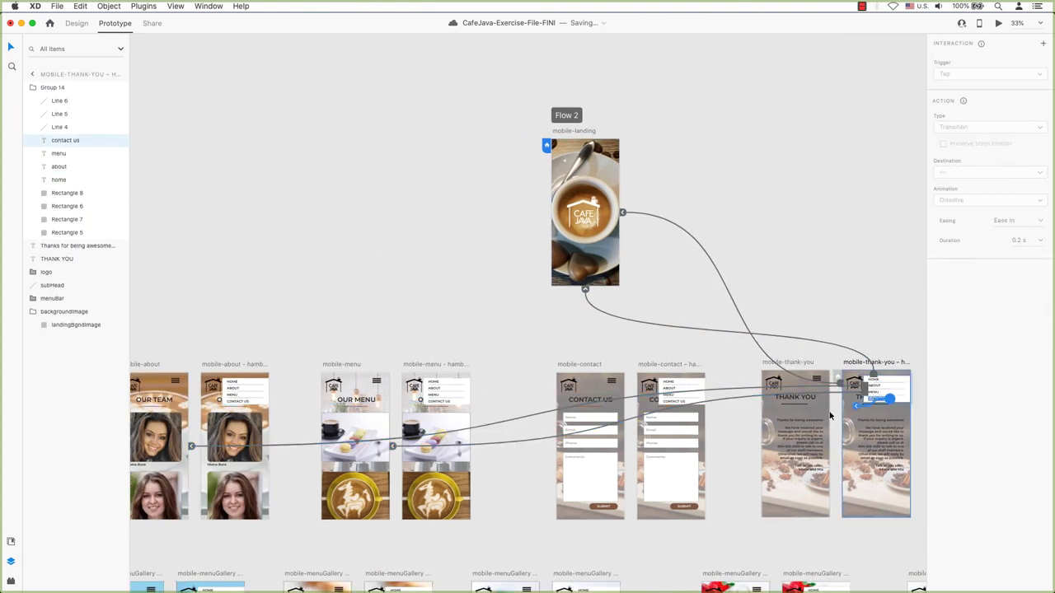